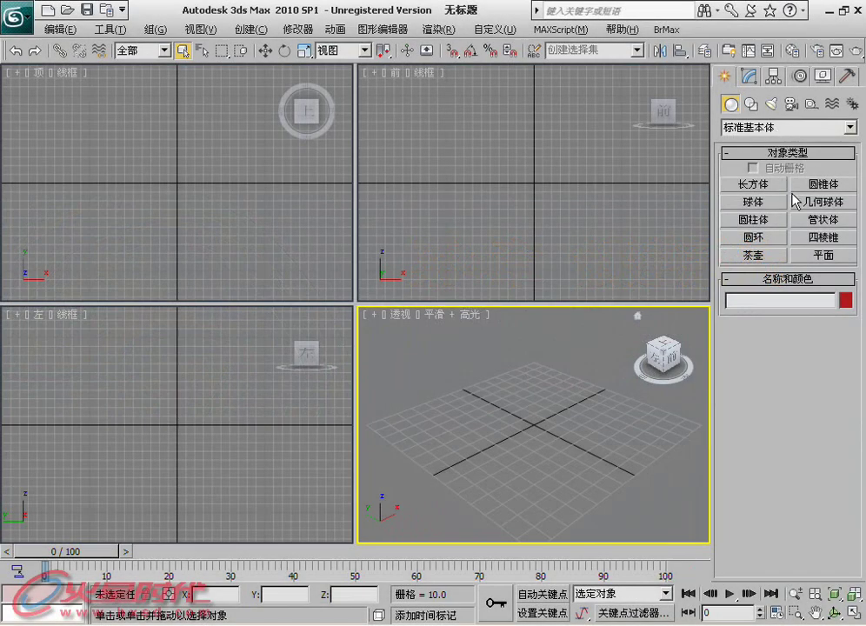
# Draw a tube in Perspective with radius 1 35.838, radius 2 23.439 and height 39.275
pyautogui.click(816, 224)
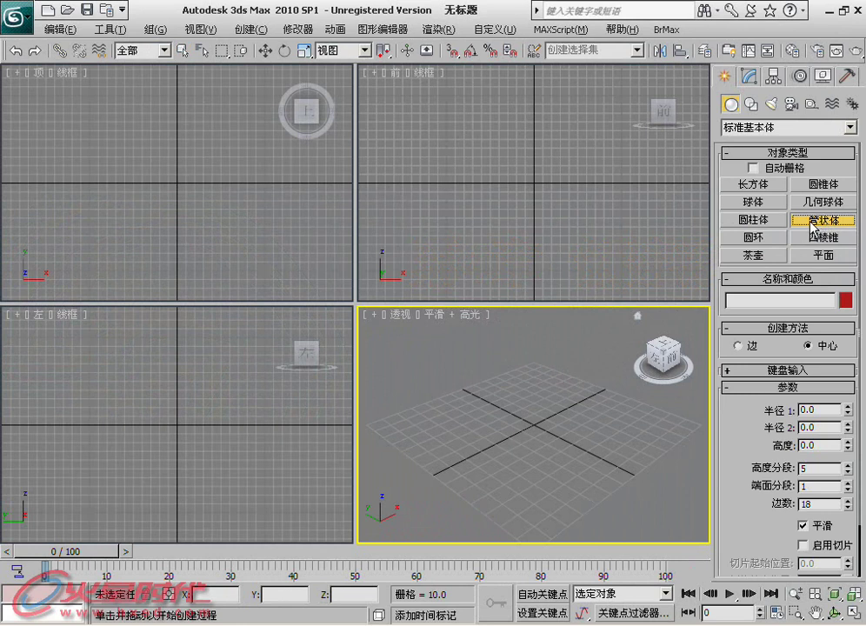
pyautogui.click(533, 426)
pyautogui.moveTo(532, 426); pyautogui.dragTo(581, 450)
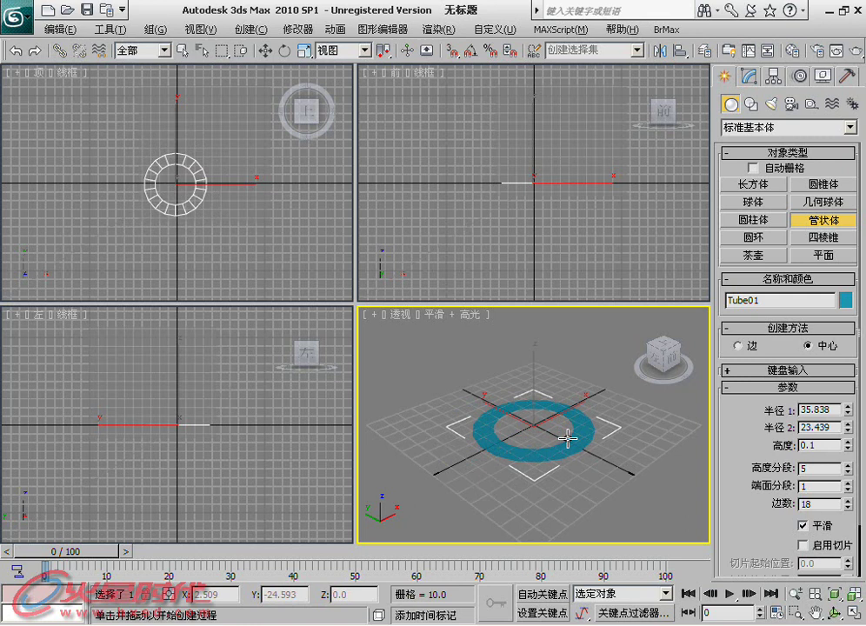
pyautogui.click(567, 438)
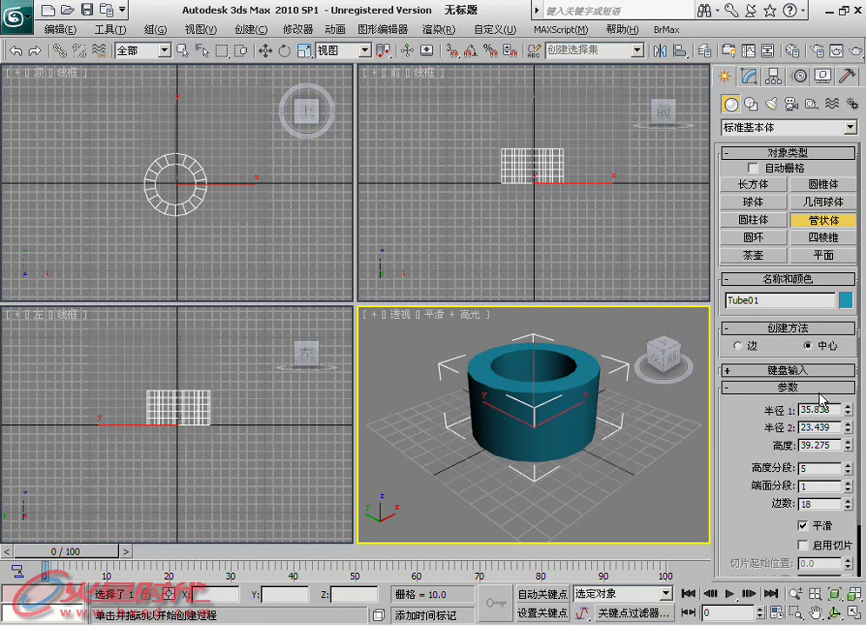
# Set Tube01's radii to 36.0 and 26.0 and drop its height to 0.786
pyautogui.moveTo(848, 420); pyautogui.dragTo(847, 408)
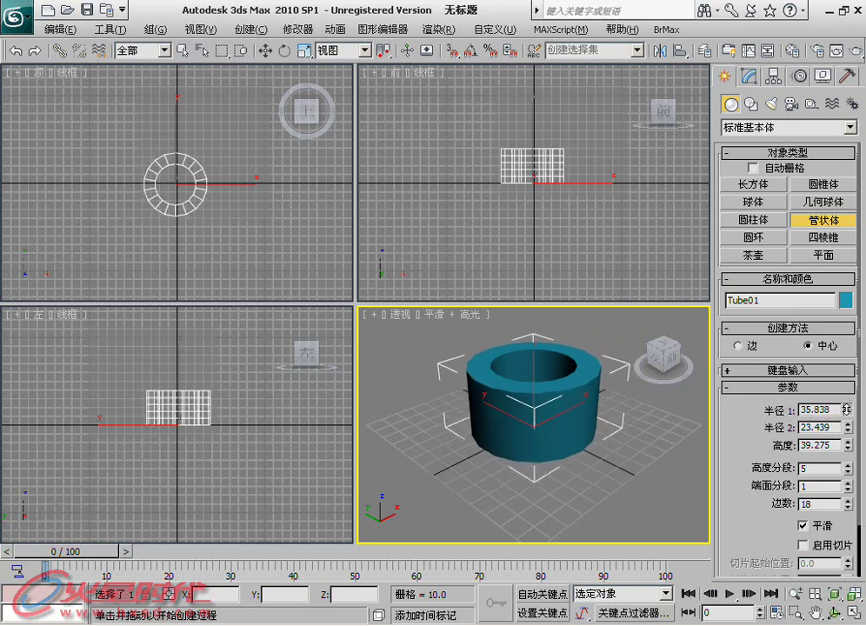
pyautogui.moveTo(849, 431); pyautogui.dragTo(841, 335)
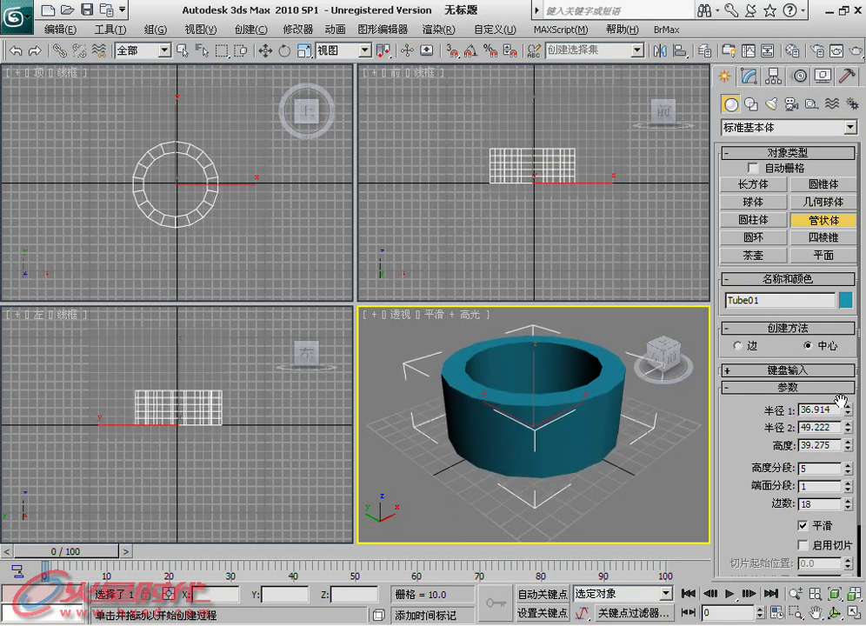
pyautogui.moveTo(849, 411); pyautogui.dragTo(845, 406)
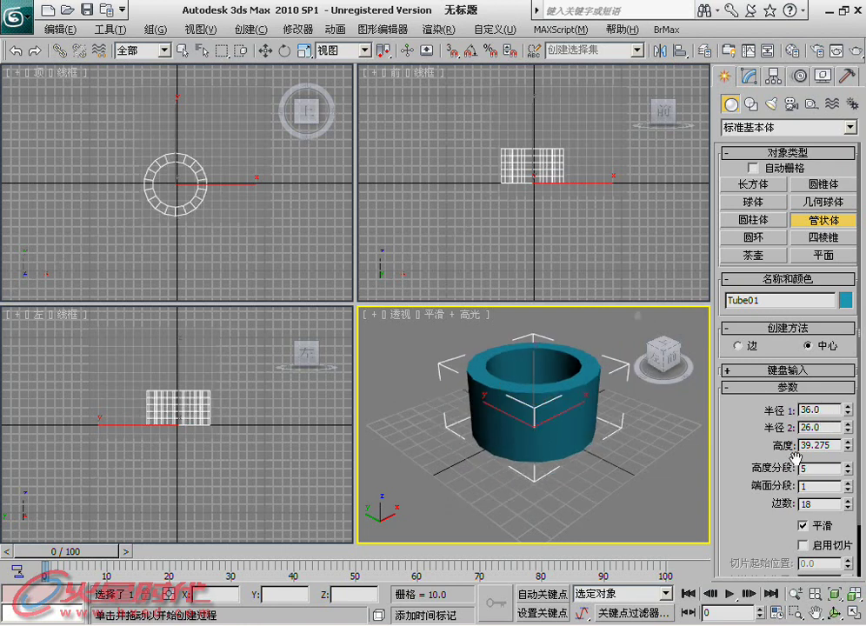
pyautogui.moveTo(848, 448); pyautogui.dragTo(840, 459)
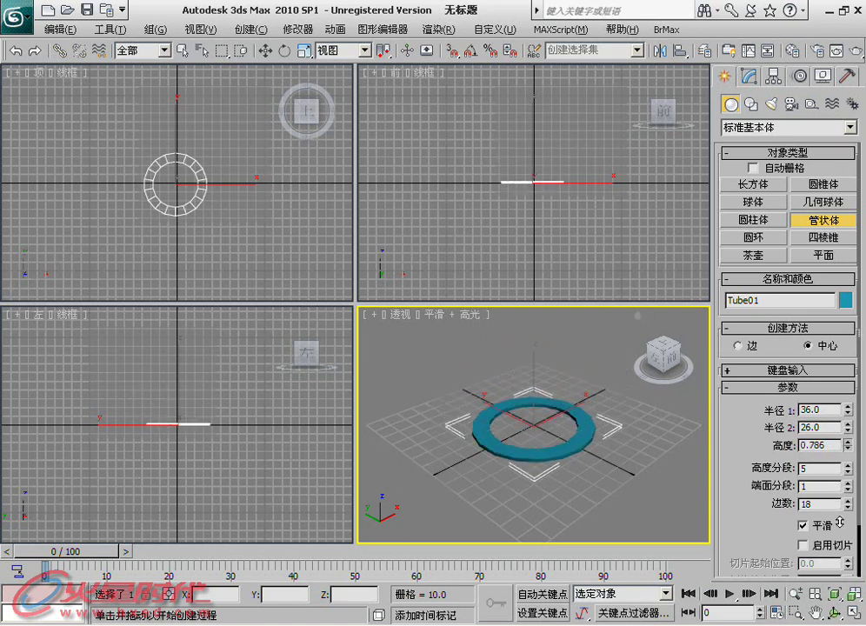
# Raise Tube01 to height 41.632, show edged faces, and increase height segments to 5
pyautogui.moveTo(840, 459); pyautogui.dragTo(835, 574)
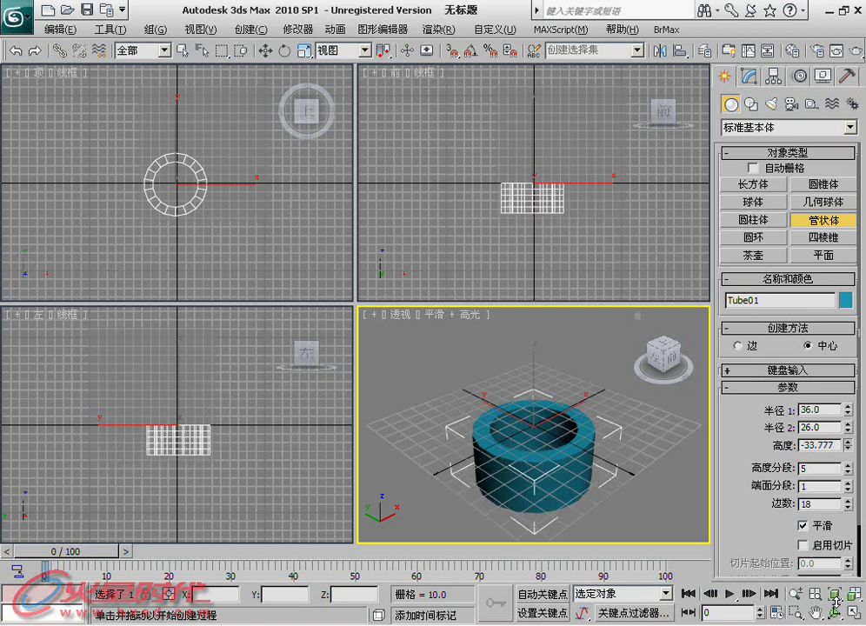
pyautogui.moveTo(836, 574); pyautogui.dragTo(608, 415)
pyautogui.press('F4')
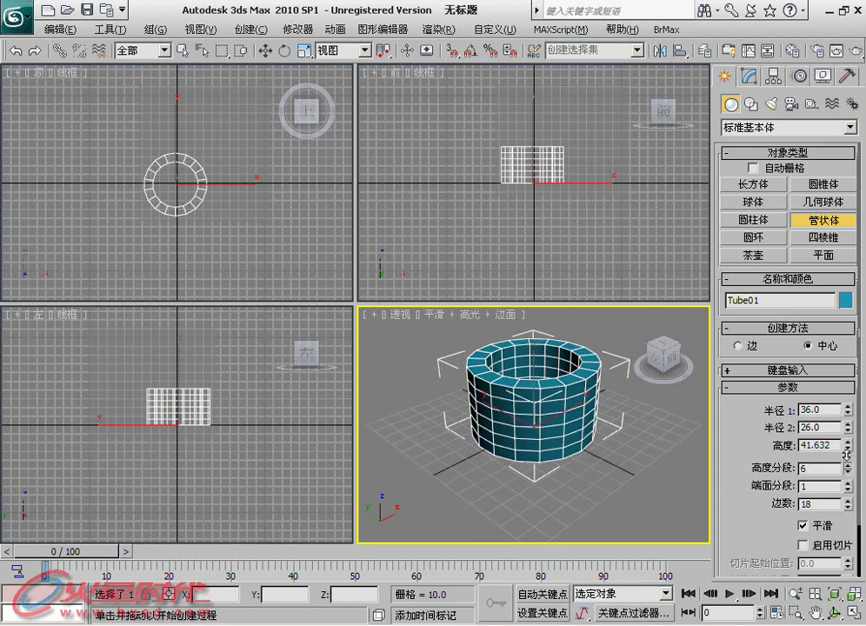
pyautogui.moveTo(845, 465)
pyautogui.mouseDown()
pyautogui.moveTo(841, 447)
pyautogui.moveTo(841, 469)
pyautogui.mouseUp()
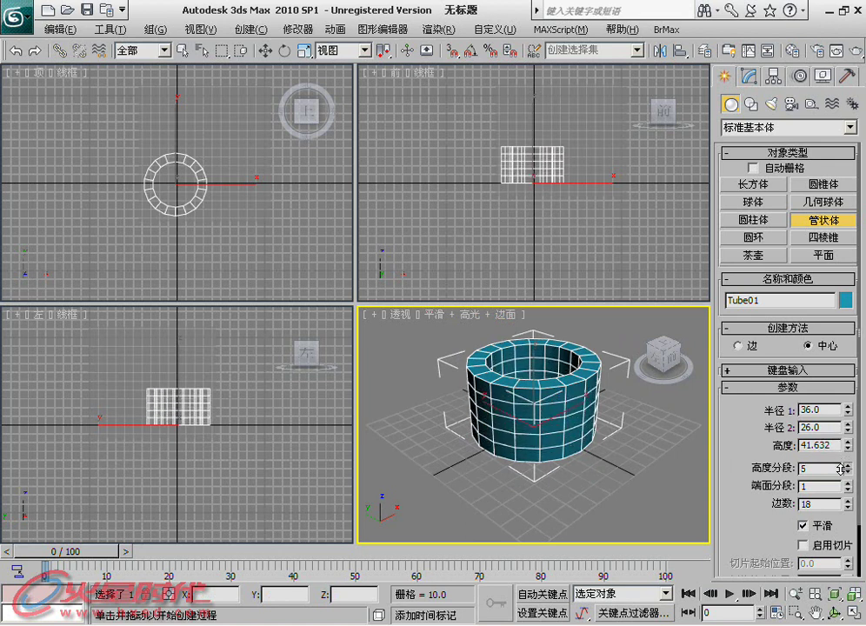
# Reset Tube01's height segments to 1 and raise its cap segments to 5
pyautogui.moveTo(841, 469); pyautogui.dragTo(840, 461)
pyautogui.rightClick(848, 470)
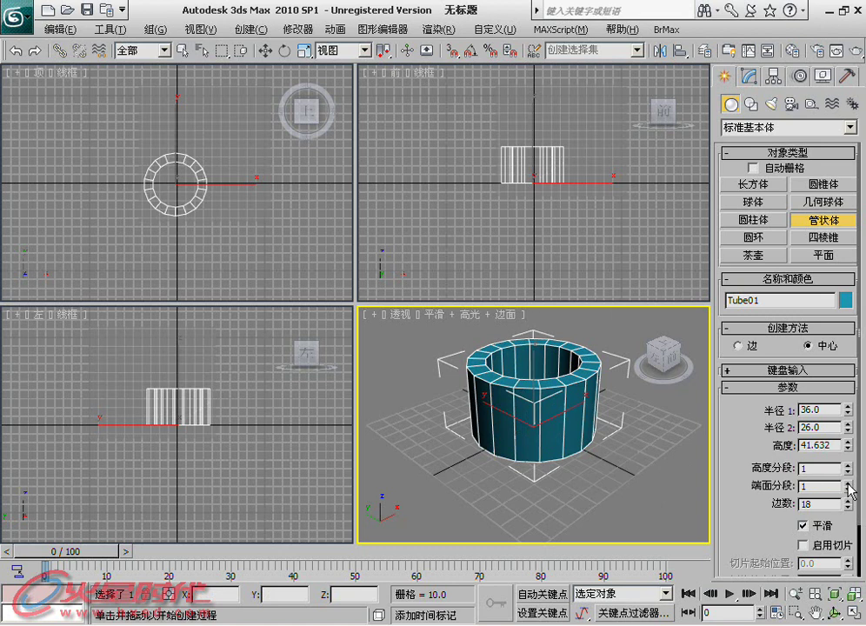
pyautogui.click(848, 483)
pyautogui.click(848, 484)
pyautogui.click(847, 483)
pyautogui.click(848, 483)
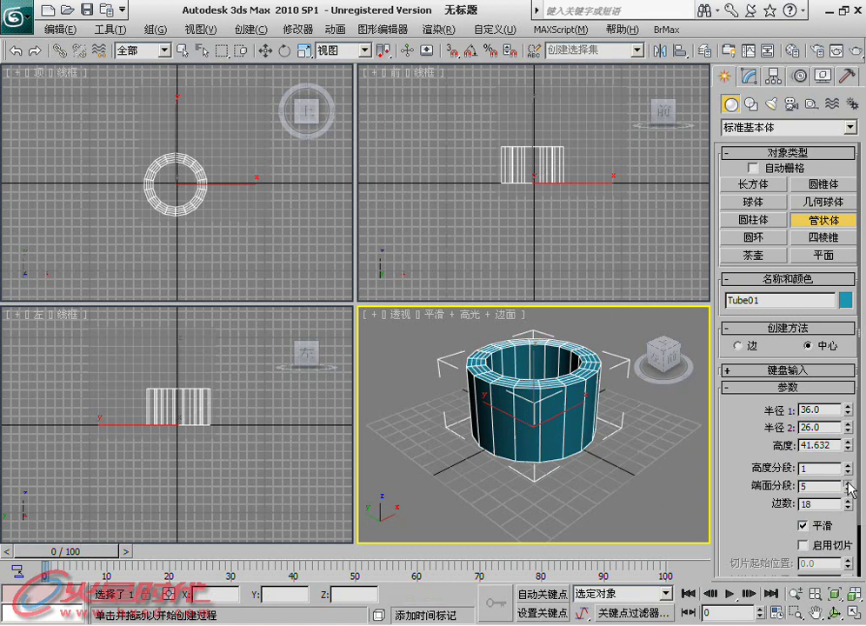
# Step the cap segments down to 3, back up to 5, then reset them to 1
pyautogui.click(849, 488)
pyautogui.click(849, 489)
pyautogui.click(847, 484)
pyautogui.click(848, 483)
pyautogui.rightClick(847, 490)
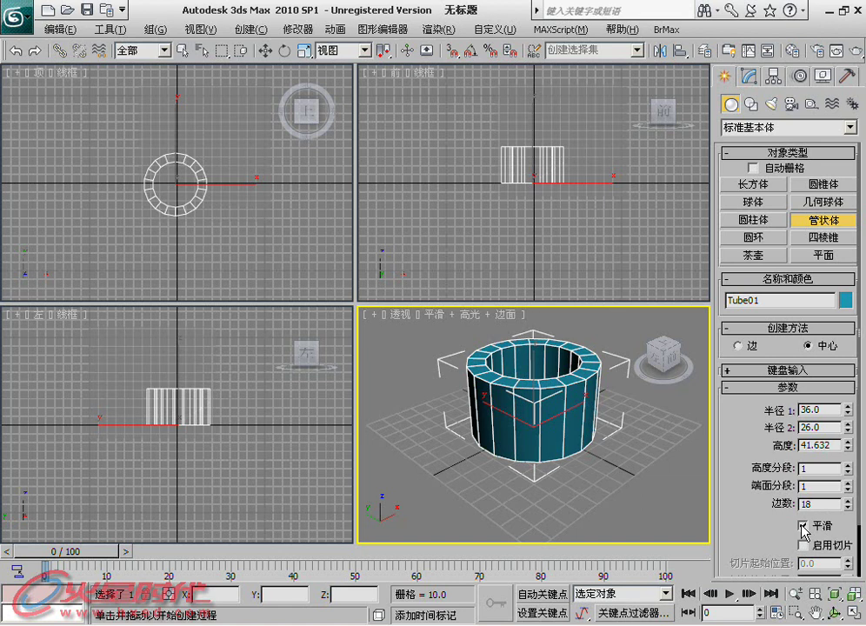
pyautogui.moveTo(848, 513); pyautogui.dragTo(849, 515)
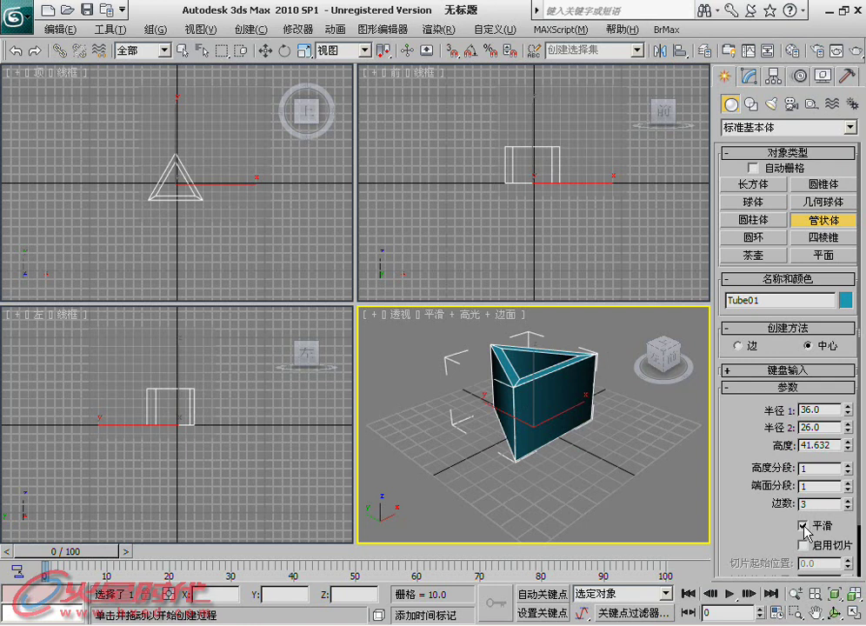
pyautogui.click(803, 525)
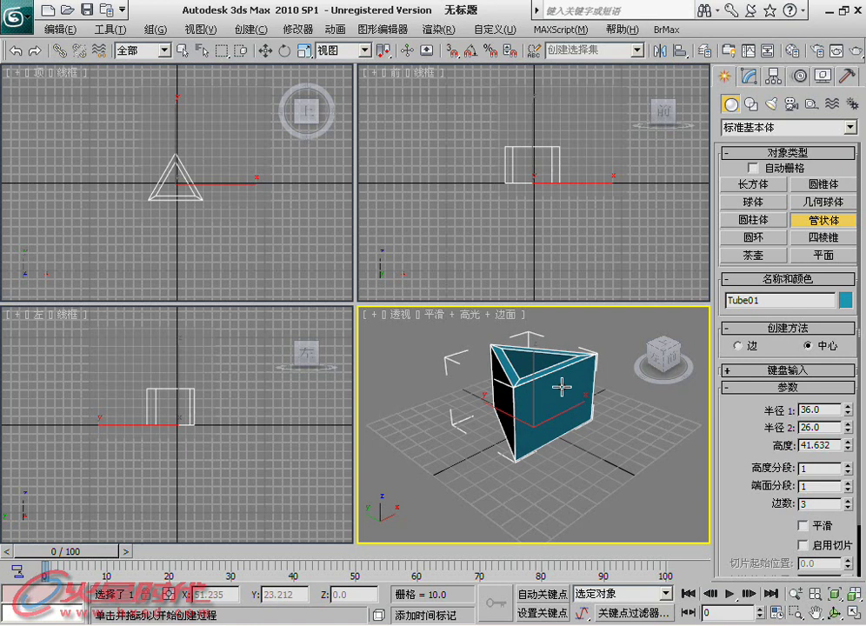
pyautogui.moveTo(754, 537); pyautogui.dragTo(769, 463)
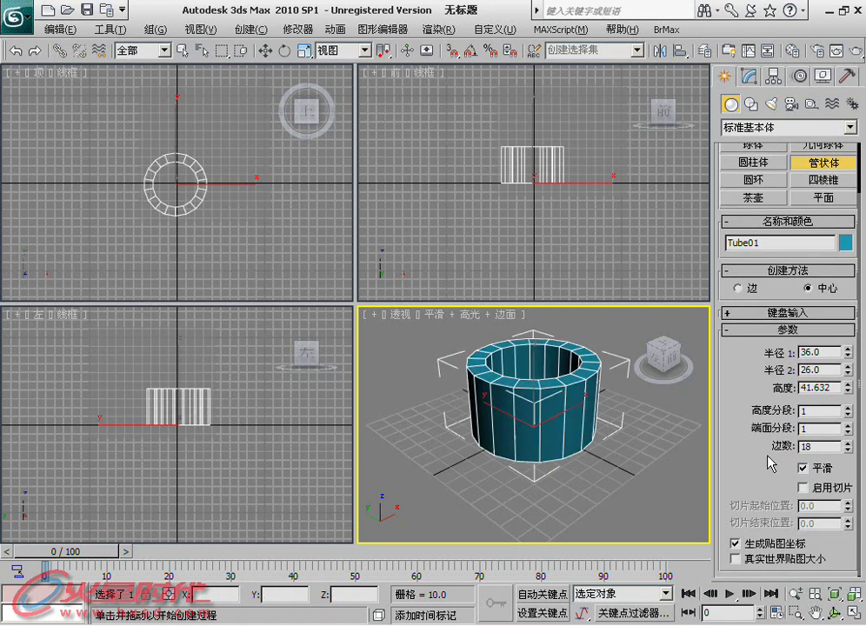
pyautogui.click(813, 486)
pyautogui.moveTo(848, 508)
pyautogui.mouseDown()
pyautogui.moveTo(842, 275)
pyautogui.moveTo(849, 465)
pyautogui.mouseUp()
pyautogui.moveTo(849, 526); pyautogui.dragTo(674, 520)
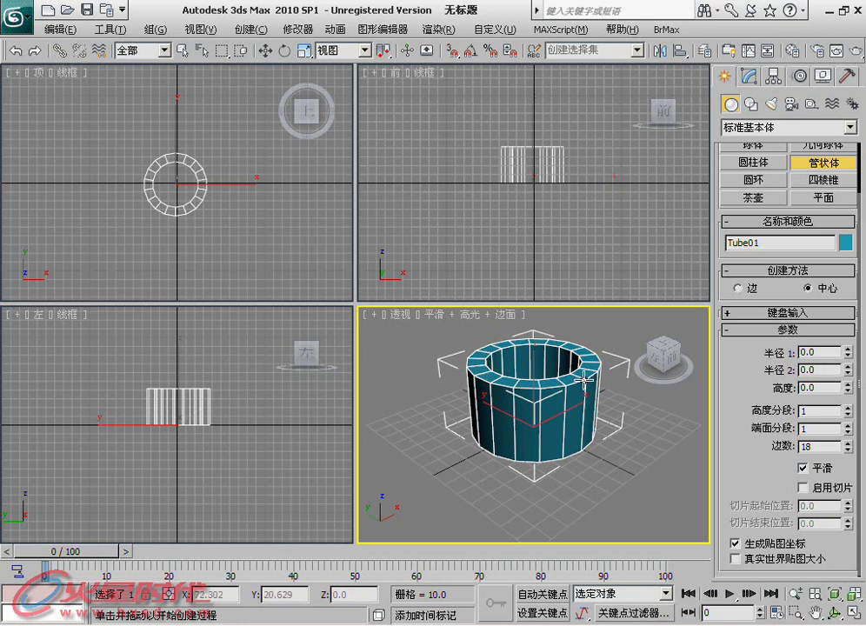
# Delete the tube and draw a new edge-first tube: radii 26.441 and 17.149, height 38.124
pyautogui.press('Delete')
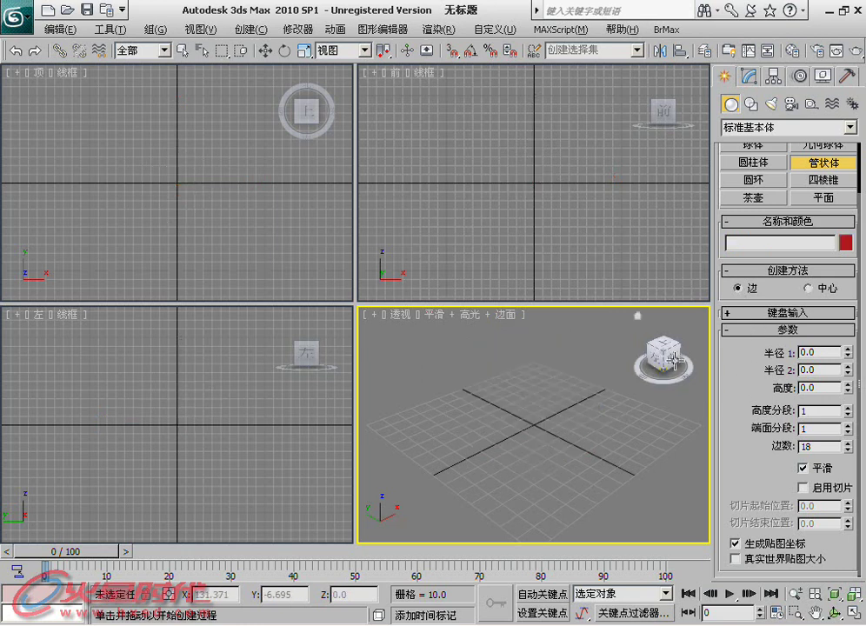
pyautogui.click(535, 422)
pyautogui.moveTo(536, 423); pyautogui.dragTo(590, 468)
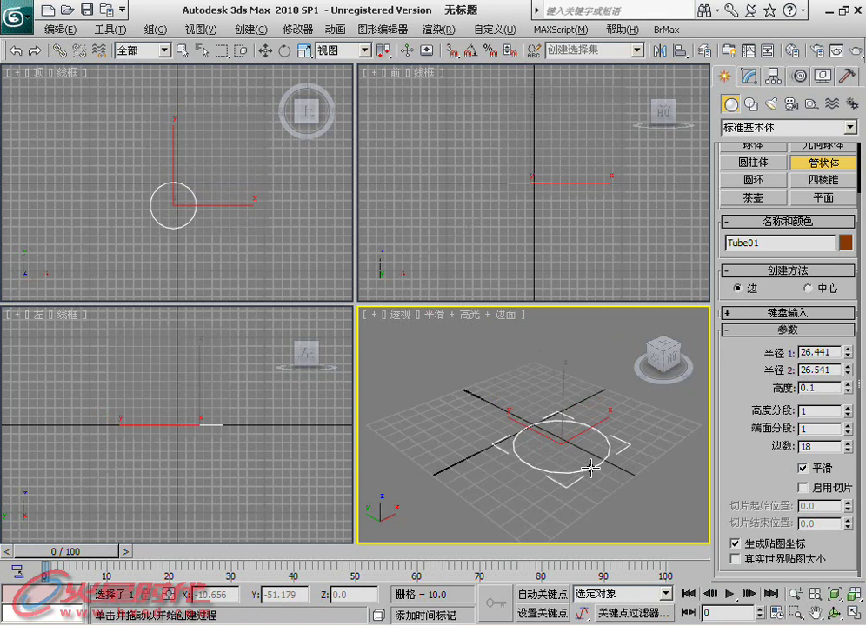
pyautogui.click(575, 439)
pyautogui.click(562, 344)
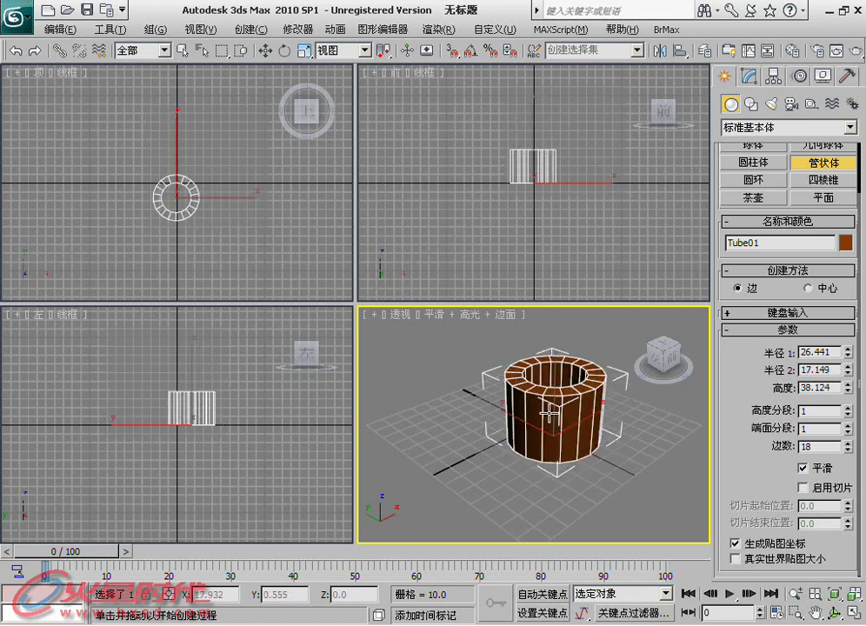
# Expand the Keyboard Entry rollout to show the tube's numeric entry fields
pyautogui.click(789, 315)
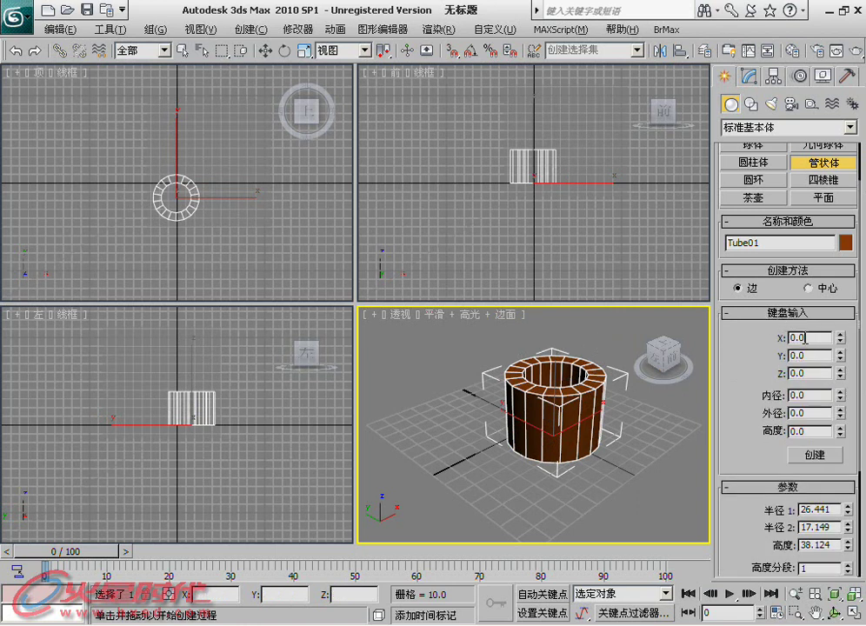